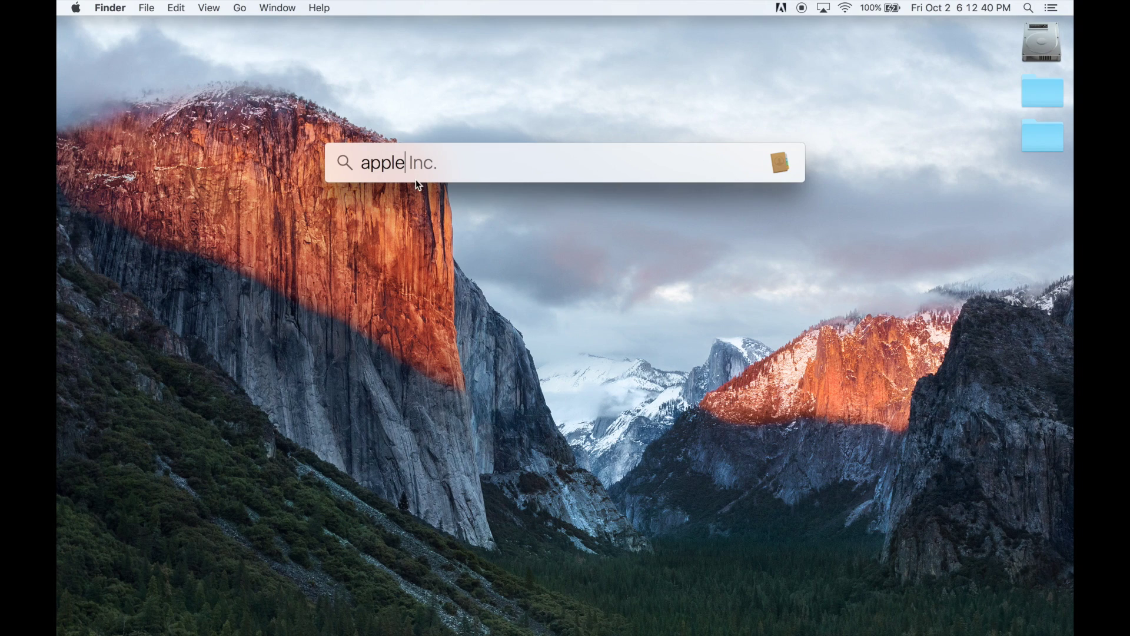
Move and enlarge the Spotlight panel, then search for 'emails from youtube'.
mouse_move(360, 166)
mouse_down()
mouse_move(298, 209)
mouse_move(297, 121)
mouse_move(437, 210)
mouse_move(443, 148)
mouse_move(369, 162)
mouse_up()
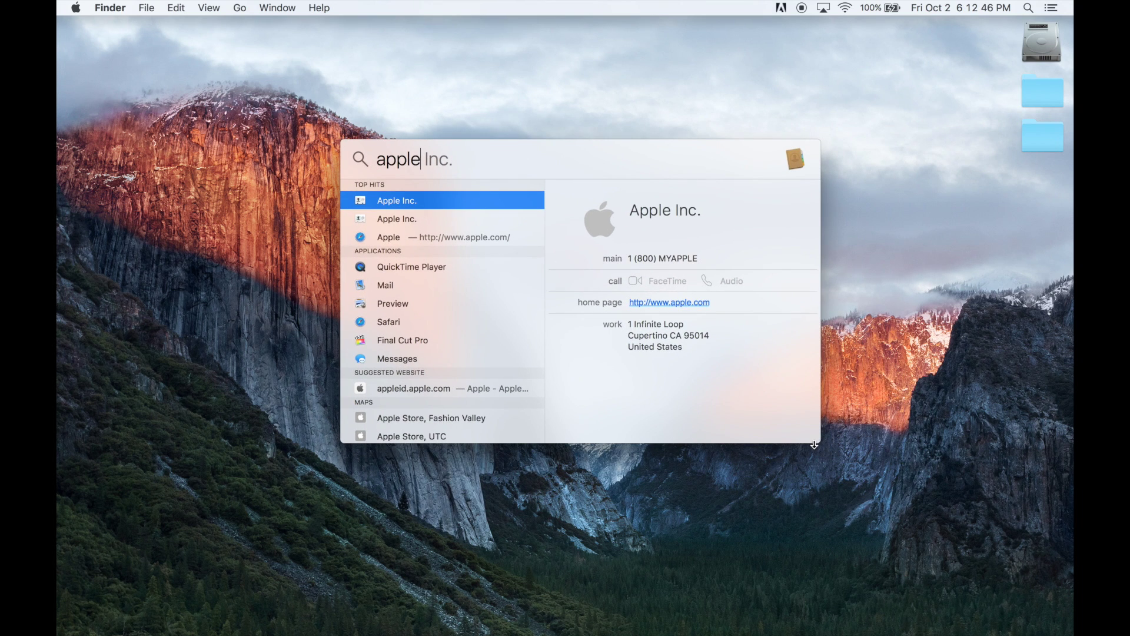
mouse_move(816, 446)
mouse_down()
mouse_move(814, 521)
mouse_move(812, 439)
mouse_up()
key(super+a)
text(emails from youtube)
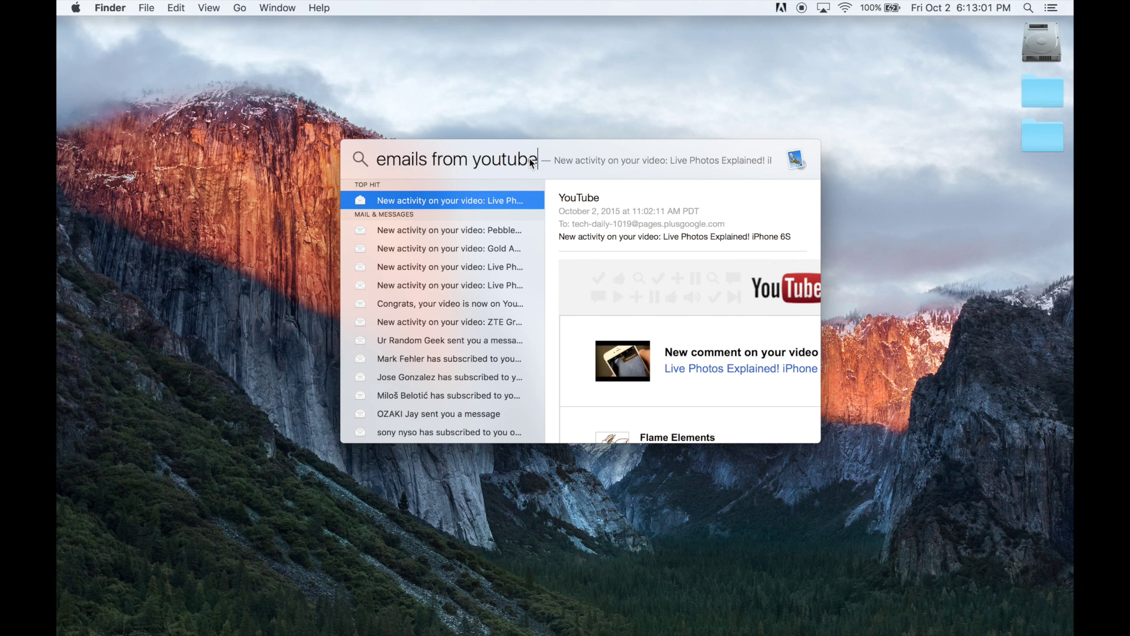
Change the search to 'emails from september', then search 'weather' for the San Diego forecast.
key(BackSpace)
key(BackSpace)
key(BackSpace)
key(BackSpace)
key(BackSpace)
key(BackSpace)
key(BackSpace)
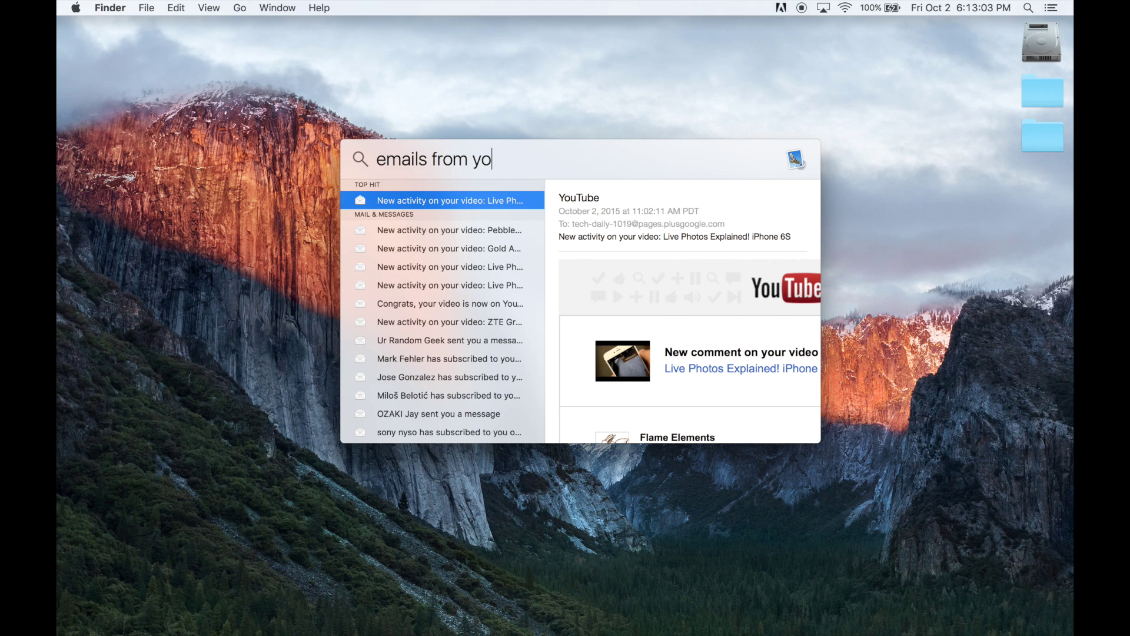
text(september)
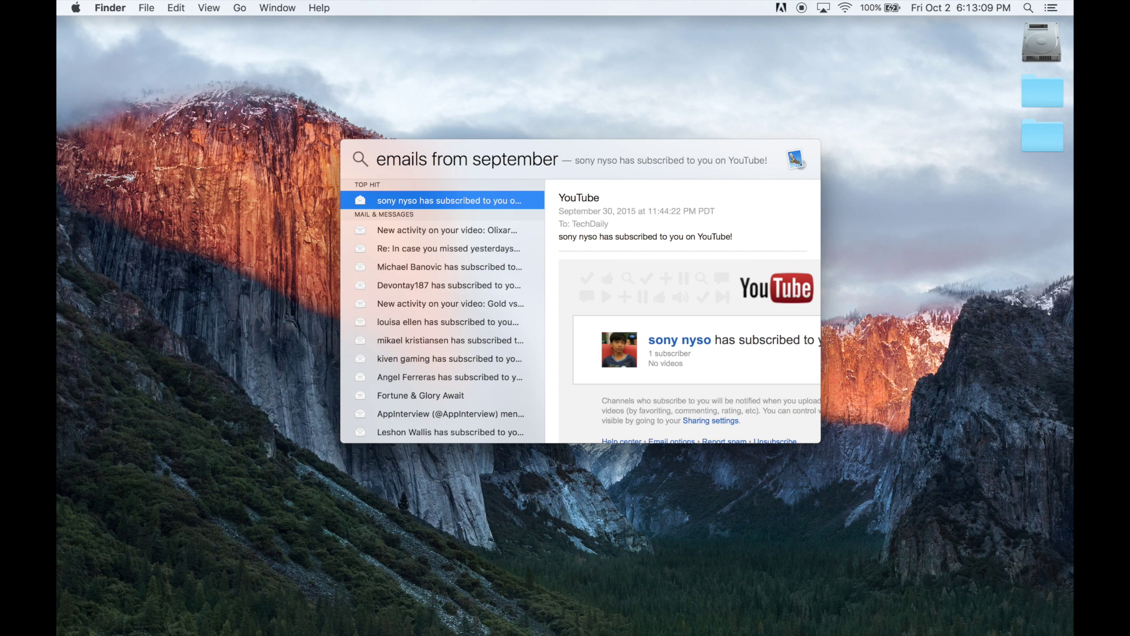
text(weather)
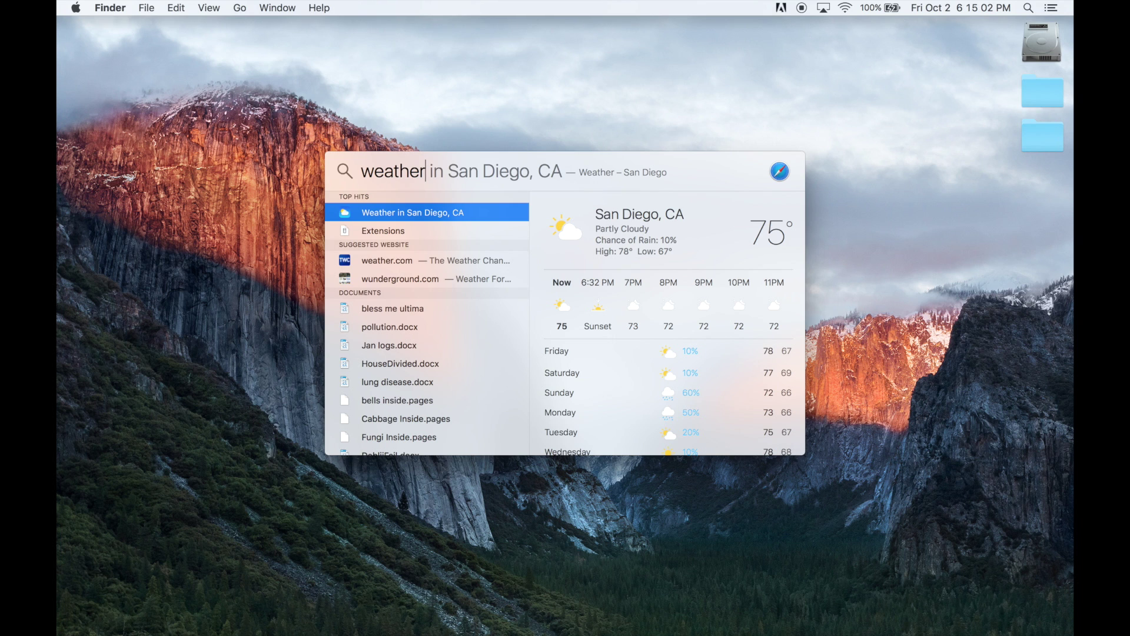
Scroll the weather preview, then search 'packers' and scroll to the Chiefs 28–38 Packers score and schedule.
scroll(705, 316, down, 5)
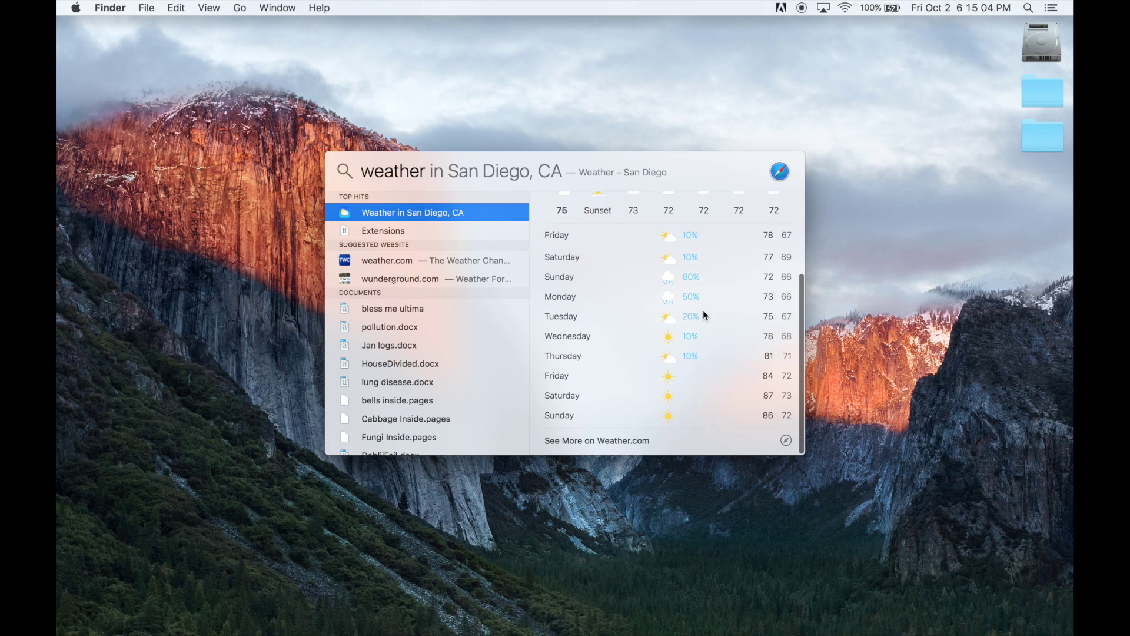
text(packers)
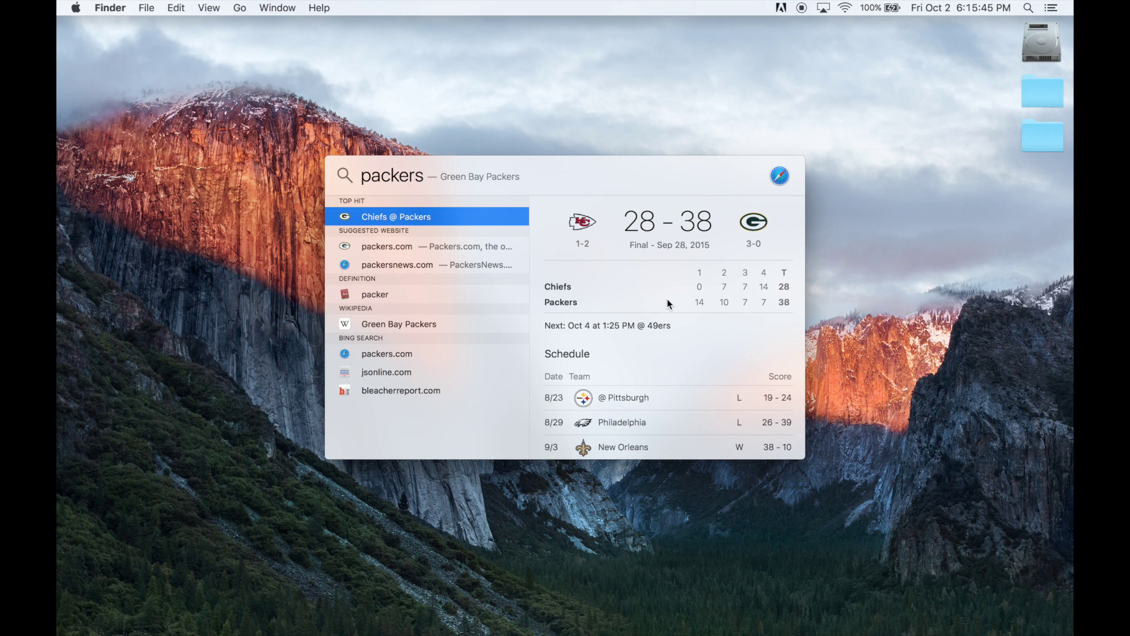
scroll(669, 302, down, 5)
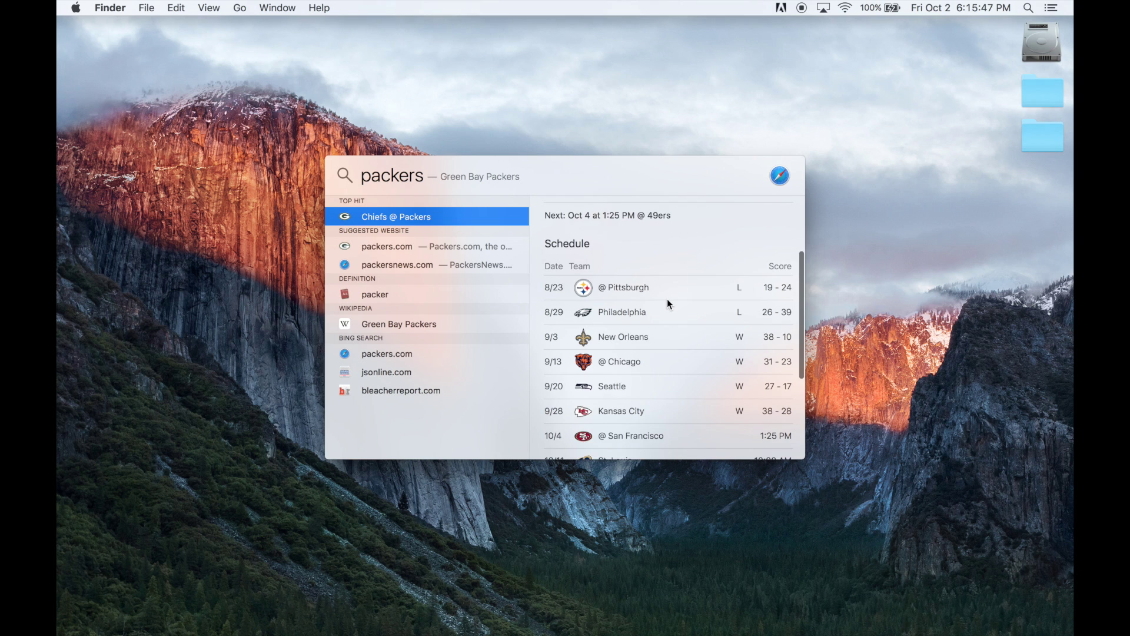
scroll(669, 302, down, 2)
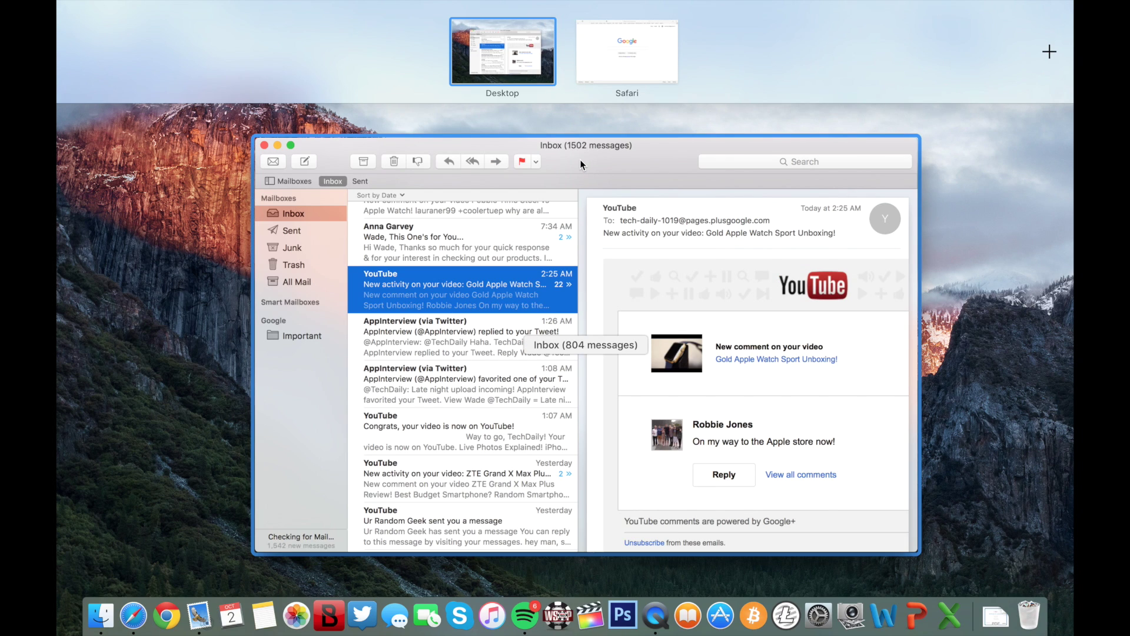
Make the Mail window its own full-screen space, enter it, then return to Mission Control.
drag(580, 164, 727, 26)
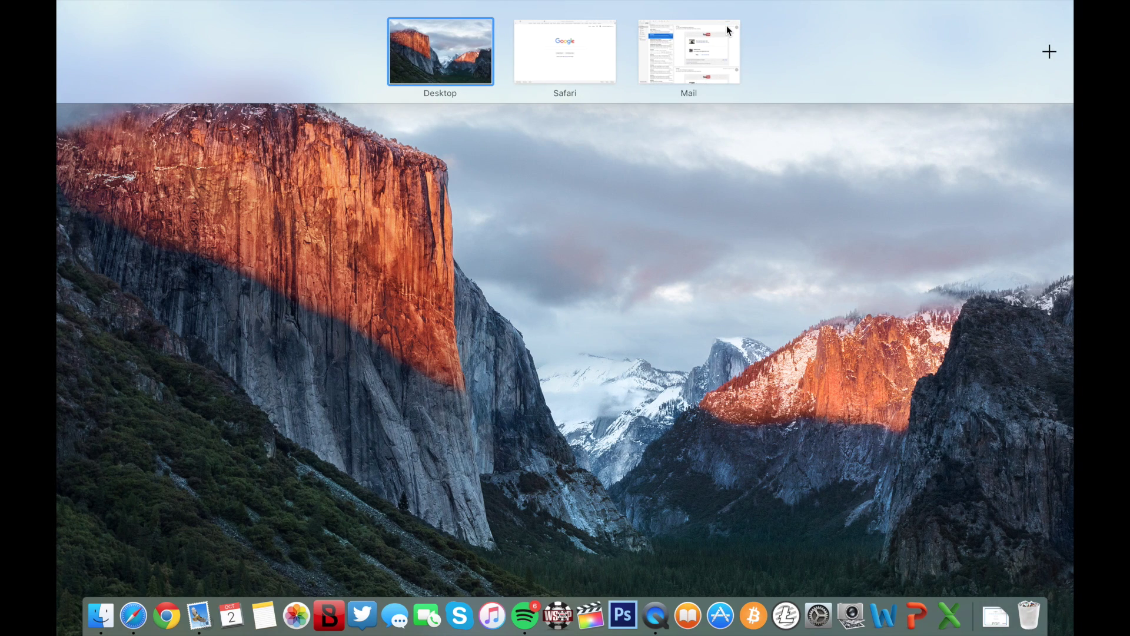
click(727, 26)
key(ctrl+Up)
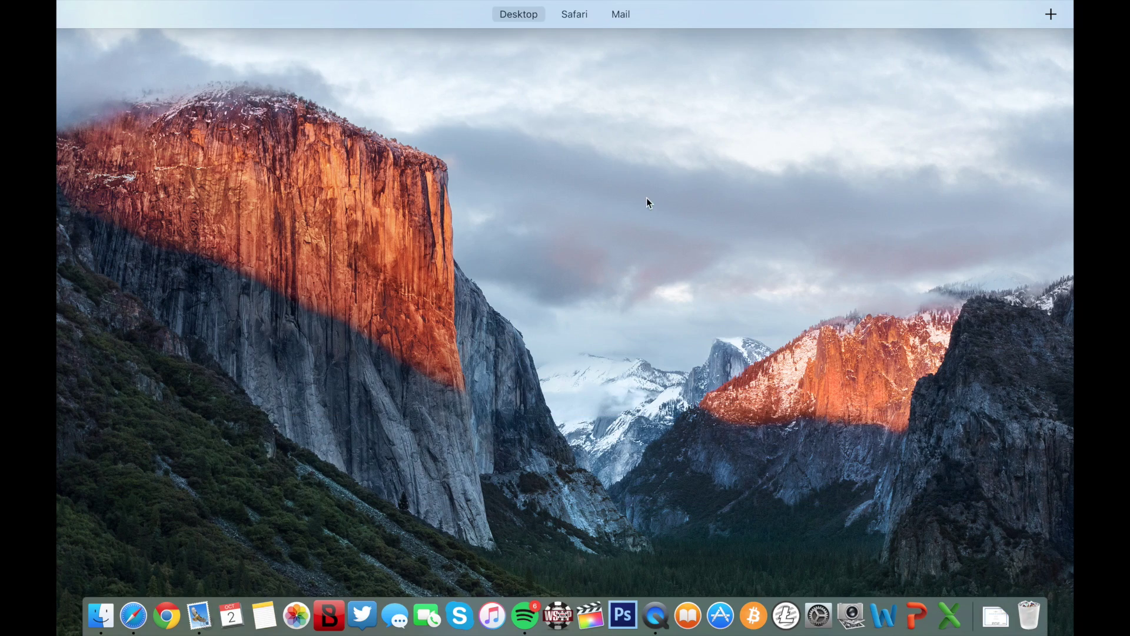
Merge the Mail space with Safari's and open the shared Split View.
mouse_move(651, 18)
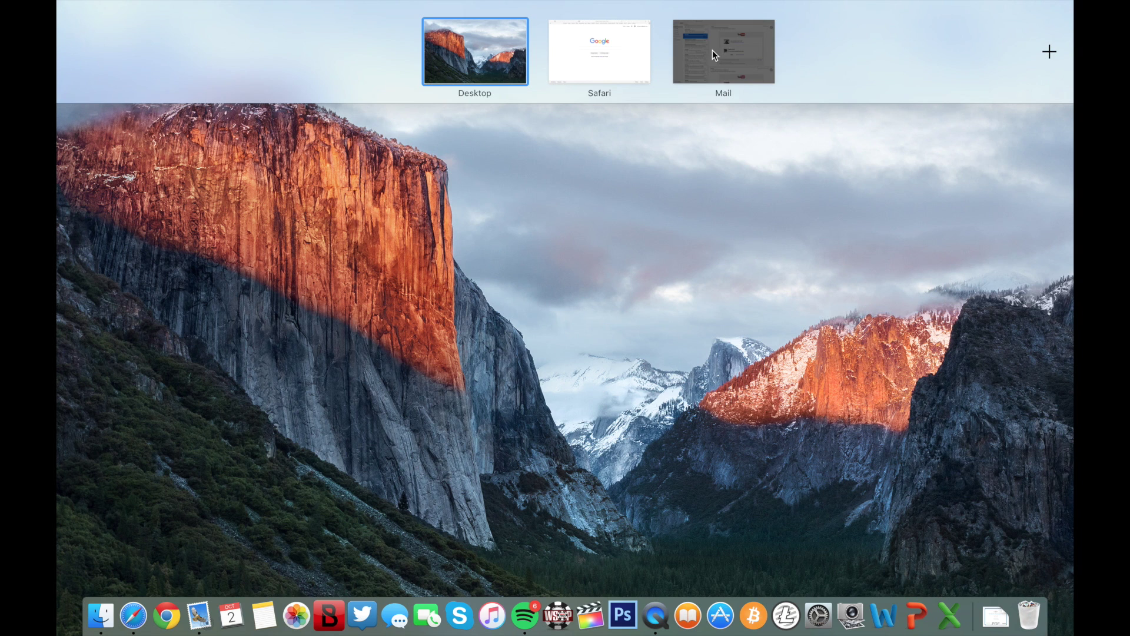
drag(714, 55, 624, 54)
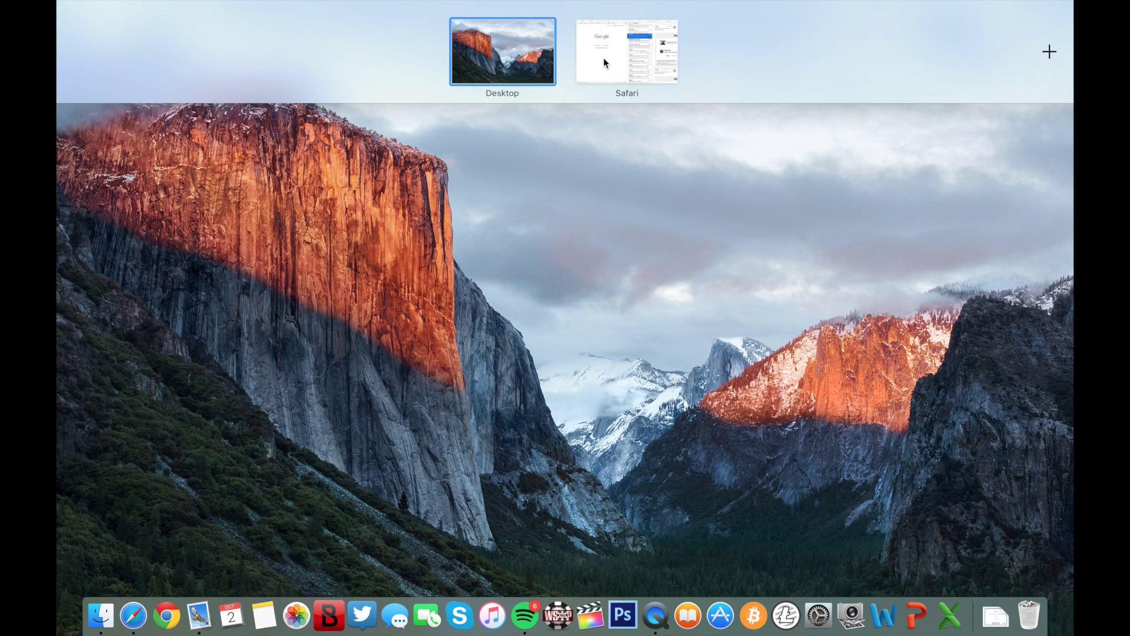
click(606, 58)
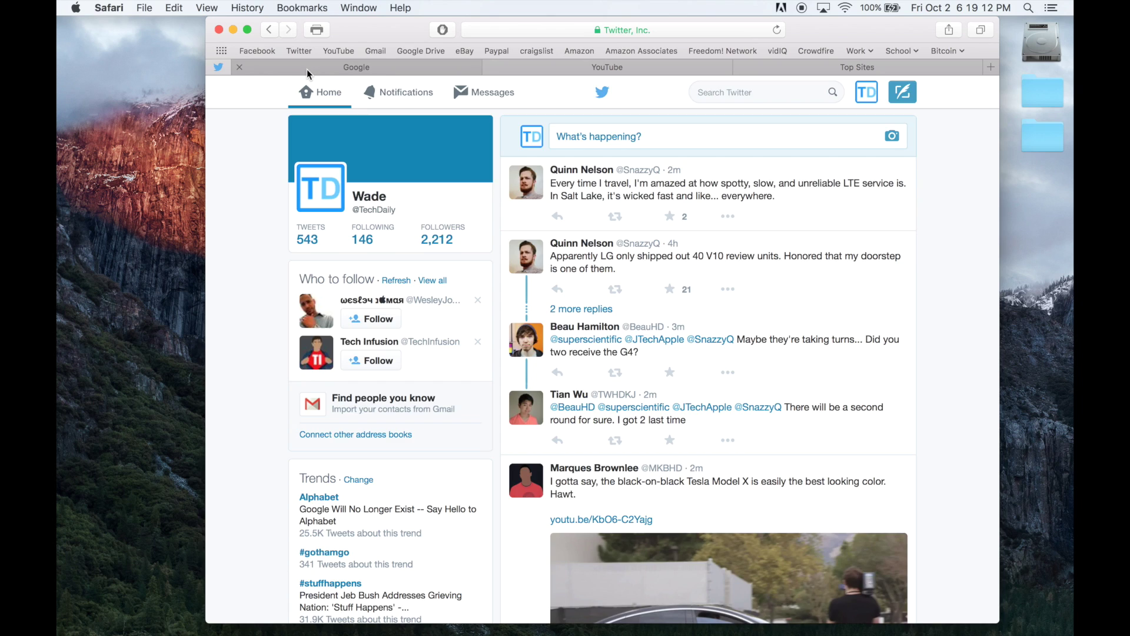
Pin the Google and YouTube tabs, relaunch Safari to confirm they persist, and open pinned Twitter.
drag(306, 69, 232, 69)
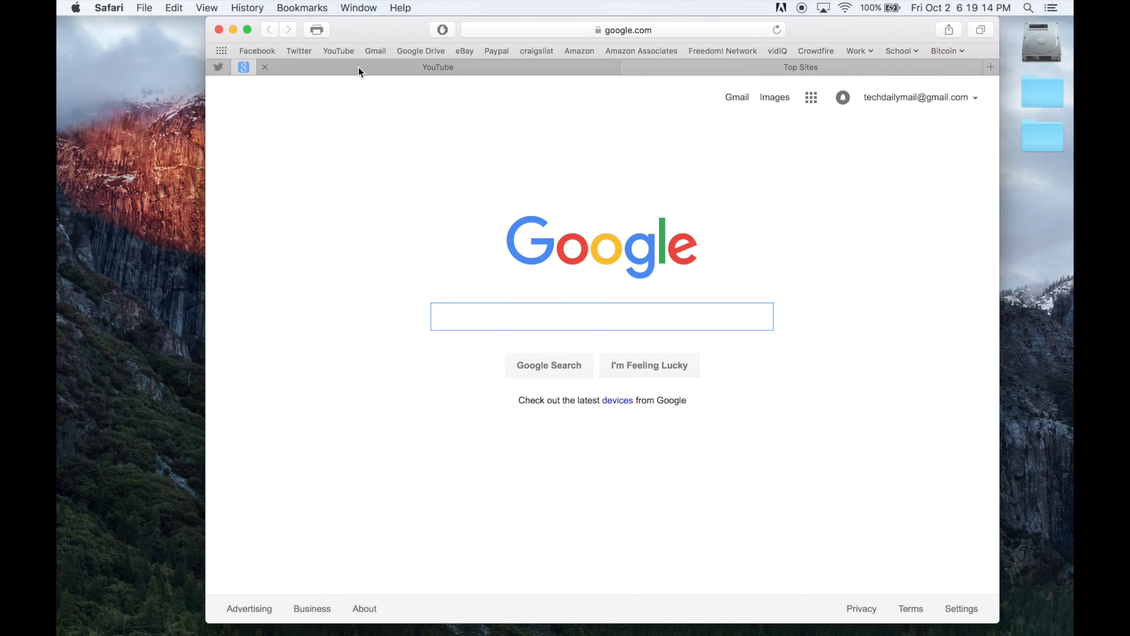
drag(359, 67, 265, 66)
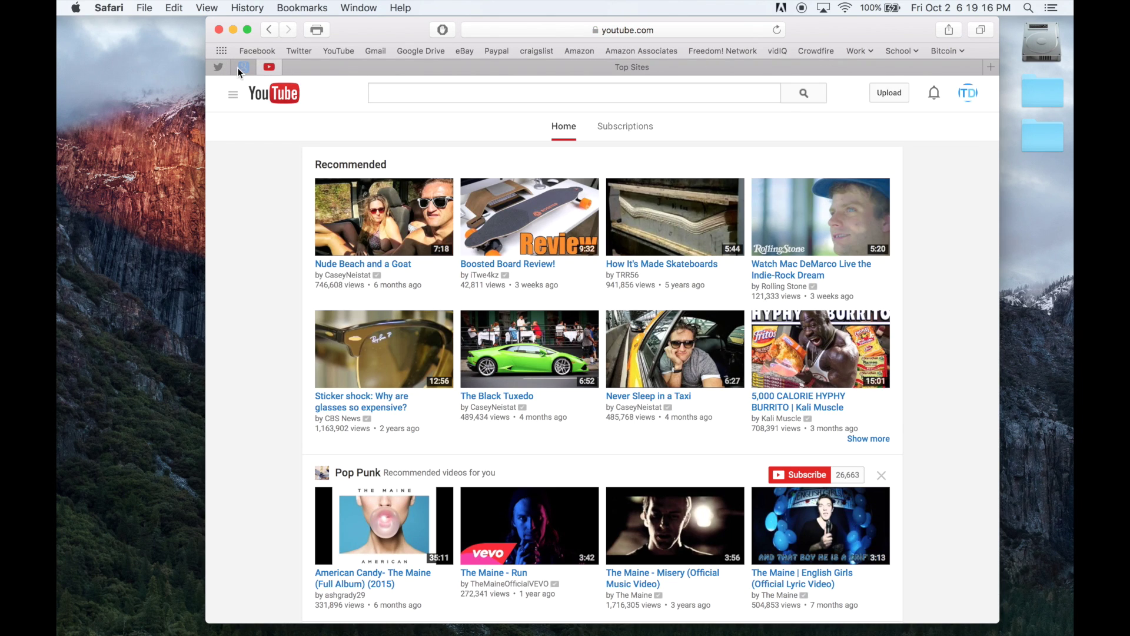
key(super+q)
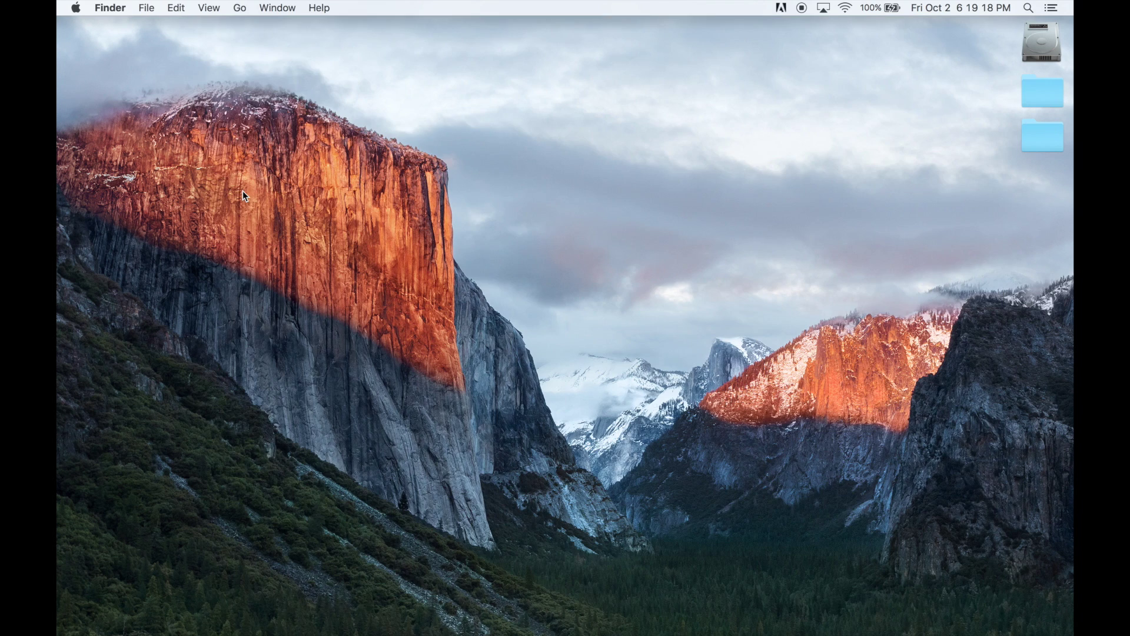
mouse_move(232, 618)
click(143, 619)
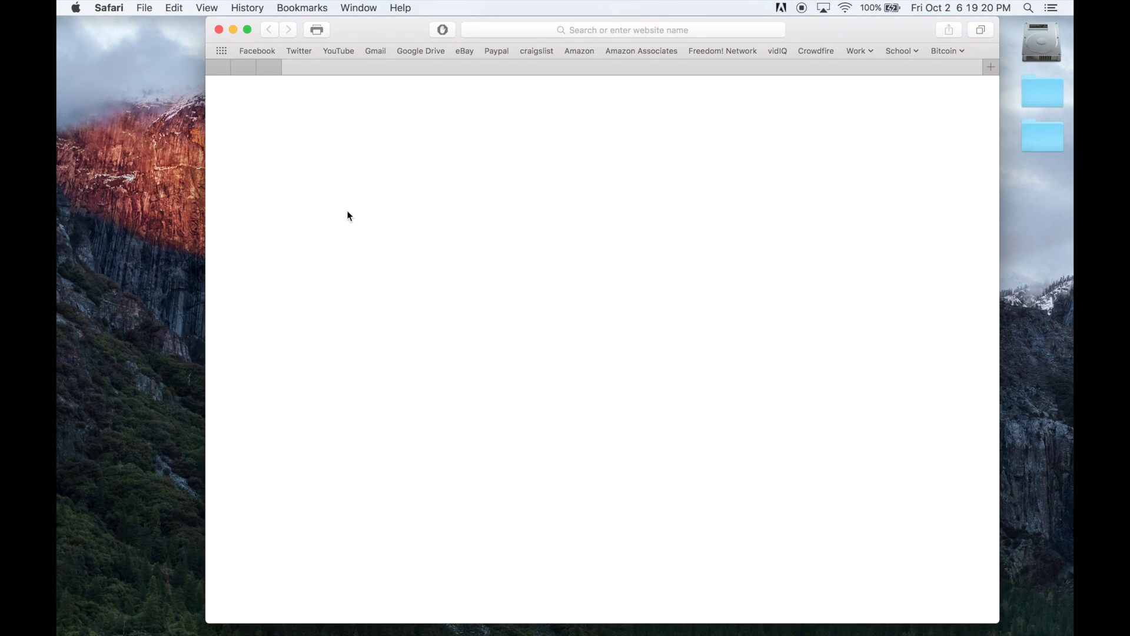
click(222, 68)
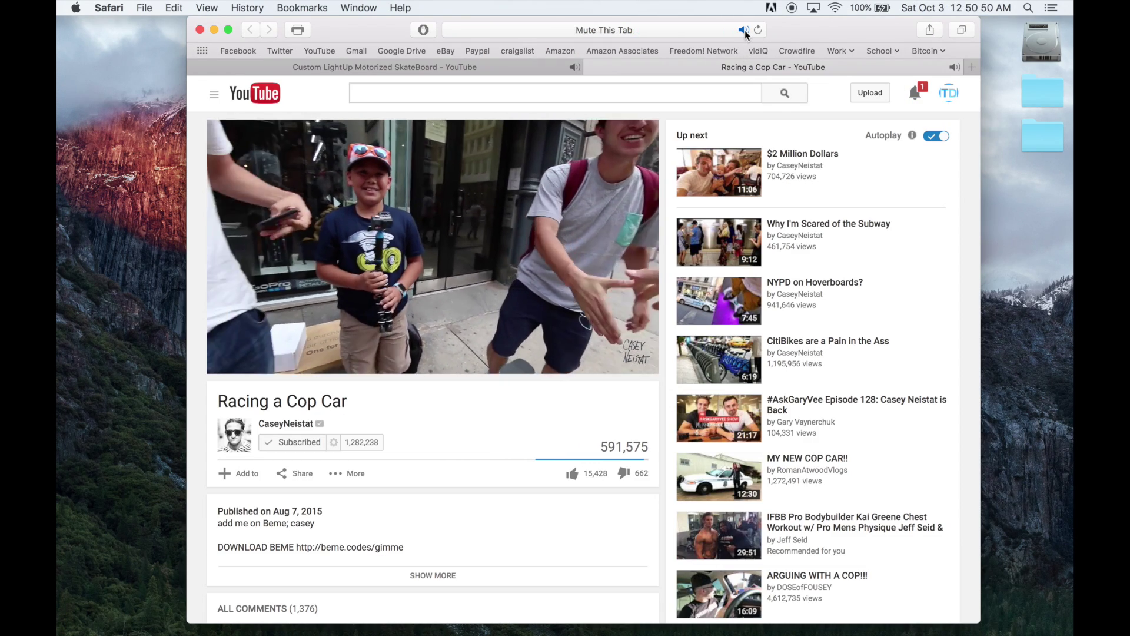
Mute and unmute the YouTube tab, then mute all other tabs except Racing a Cop Car.
right_click(744, 30)
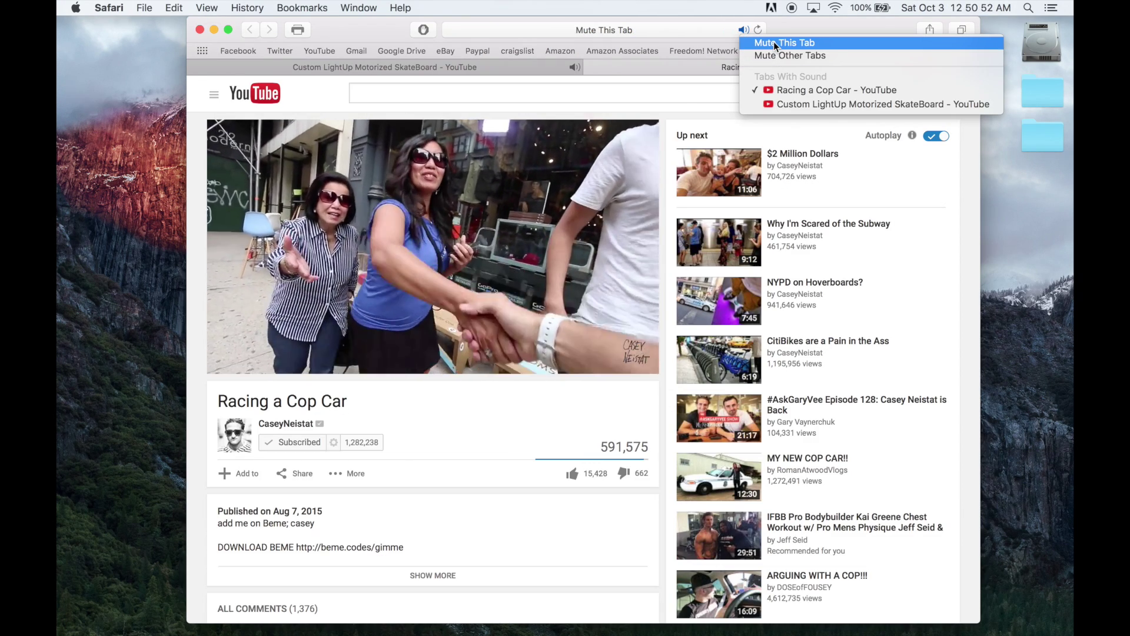
click(773, 41)
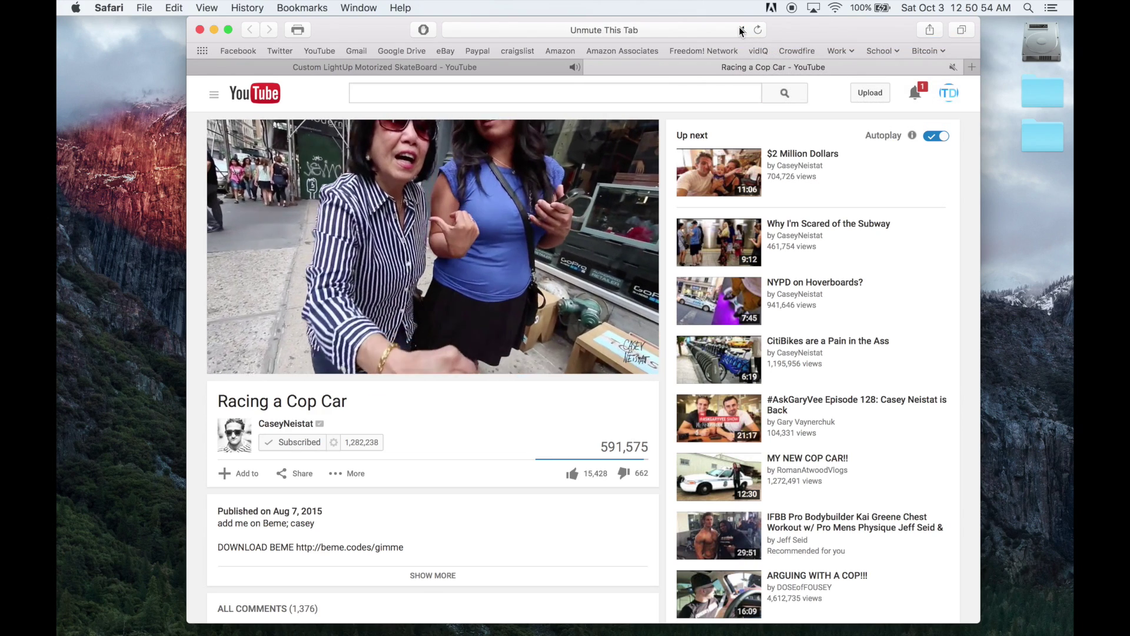
click(744, 30)
click(745, 30)
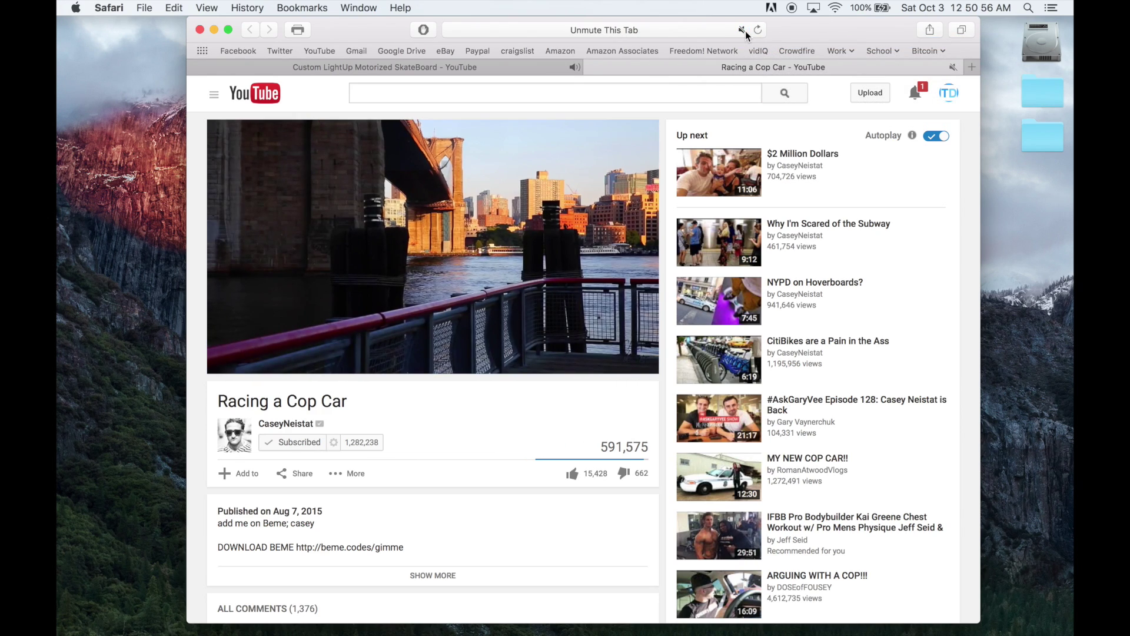
right_click(744, 30)
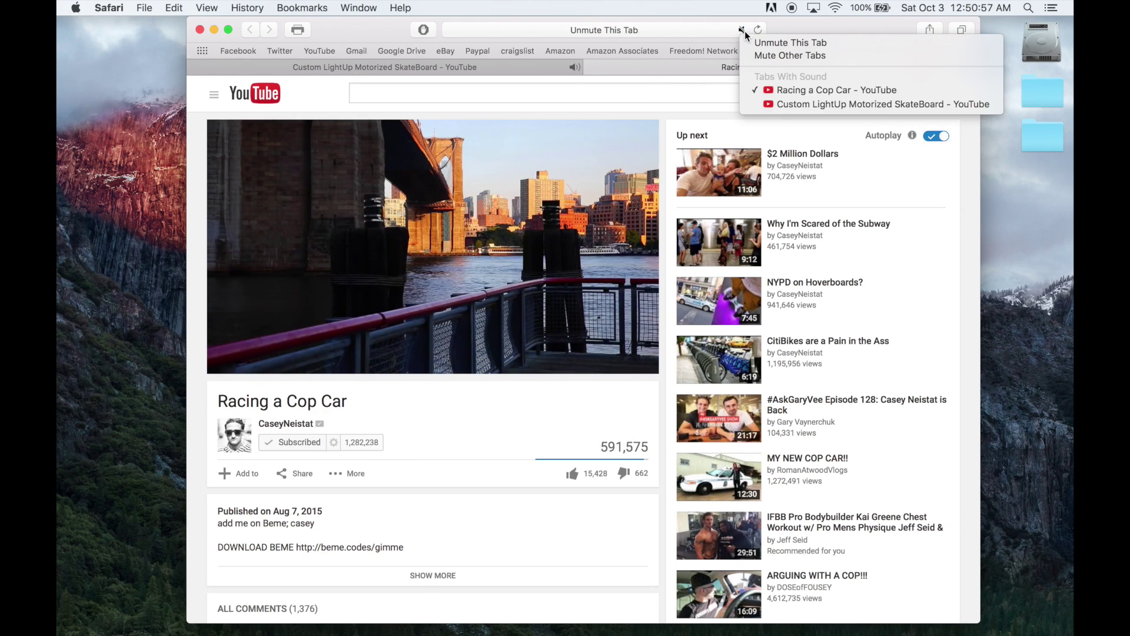
click(762, 55)
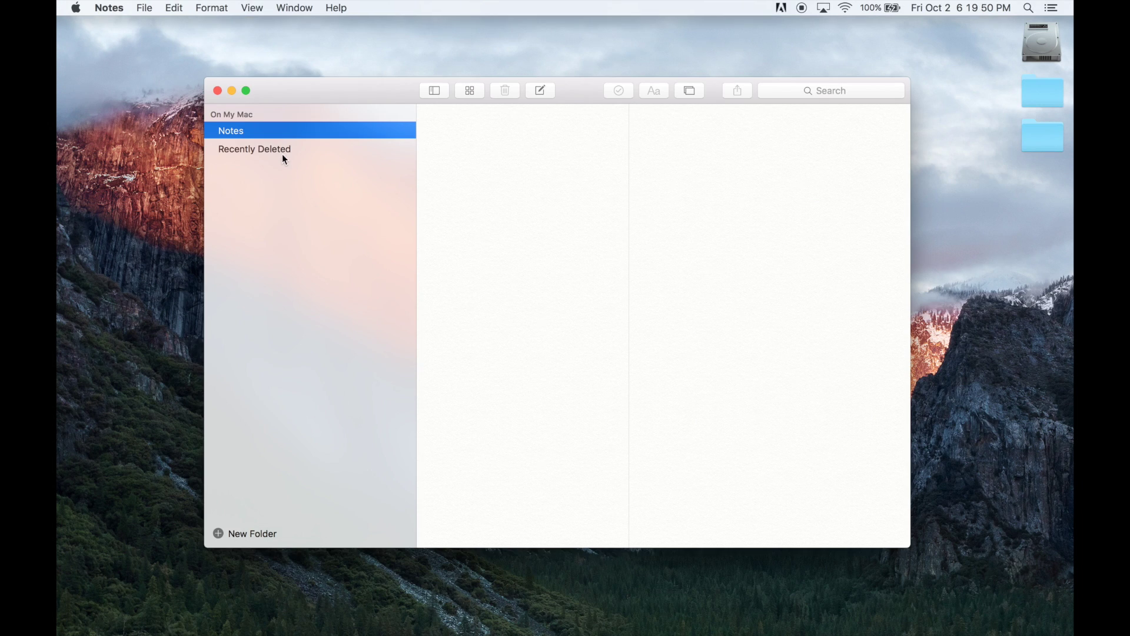
Create a new Notes folder named 'Test Folder'.
click(215, 533)
text(Test Folder)
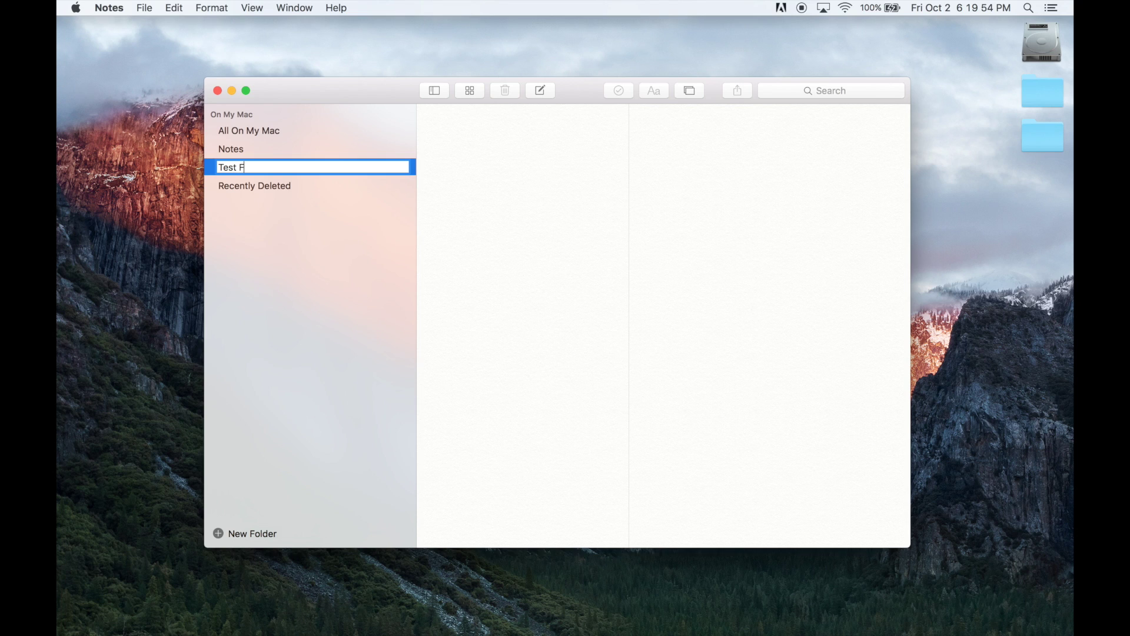
key(Return)
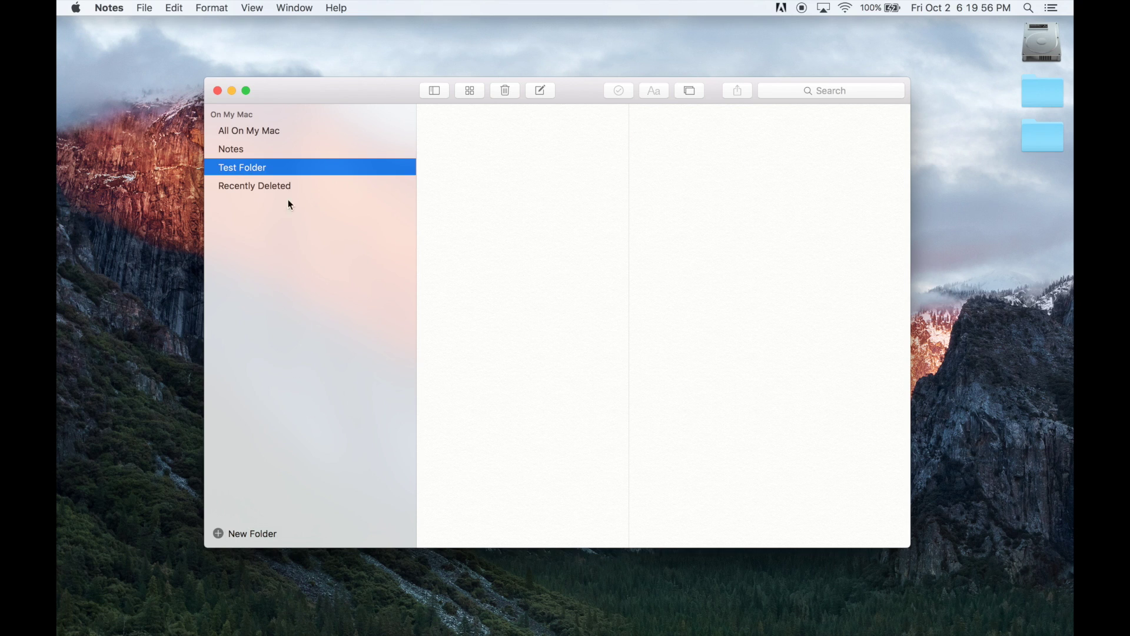
Format the four List lines as a bulleted list, then convert them to a checklist.
click(654, 90)
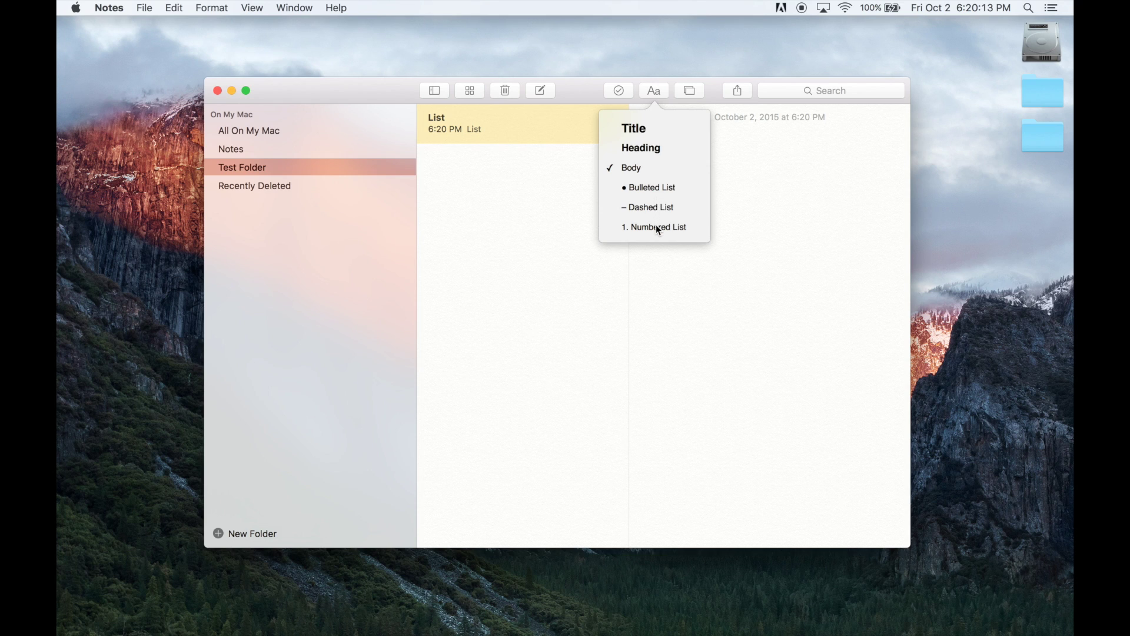
click(729, 178)
drag(663, 170, 641, 126)
click(662, 96)
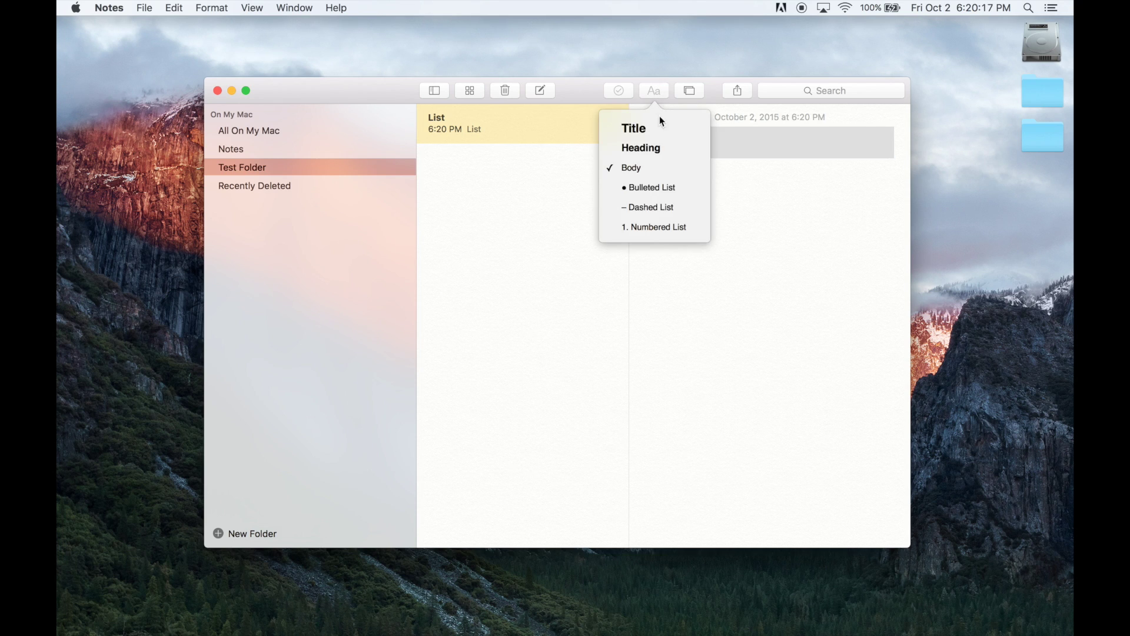
click(653, 191)
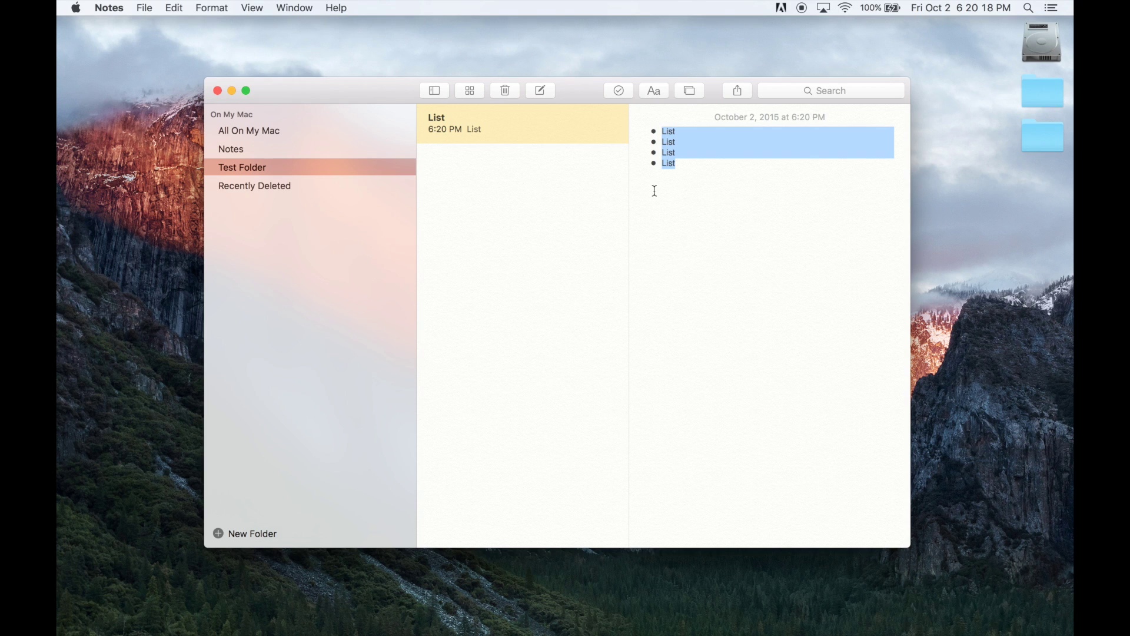
click(621, 93)
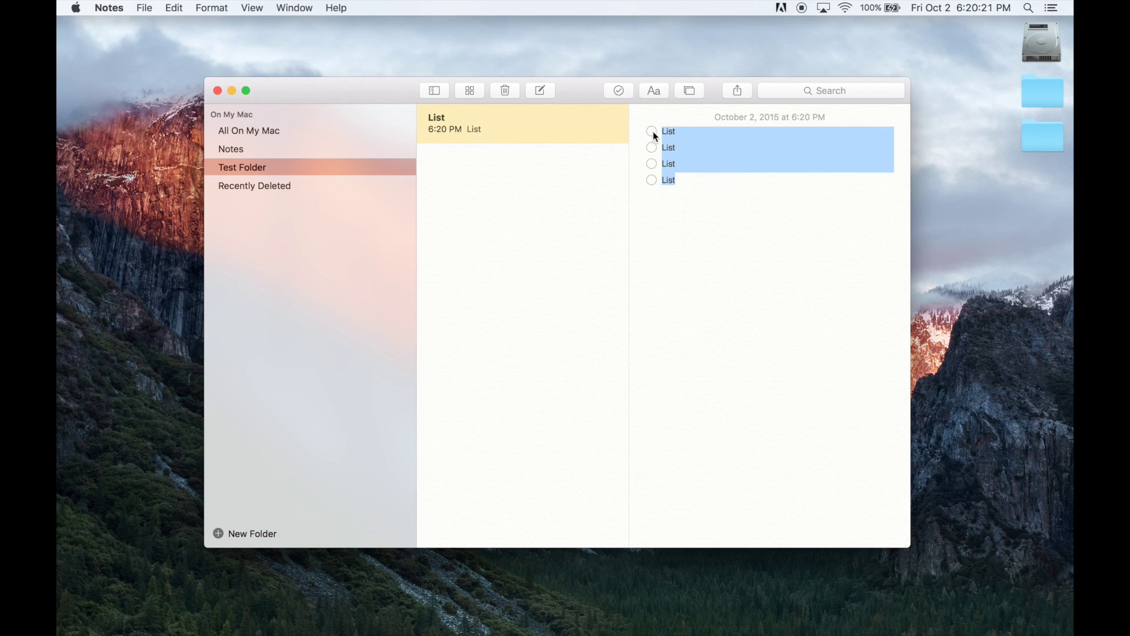
key(Right)
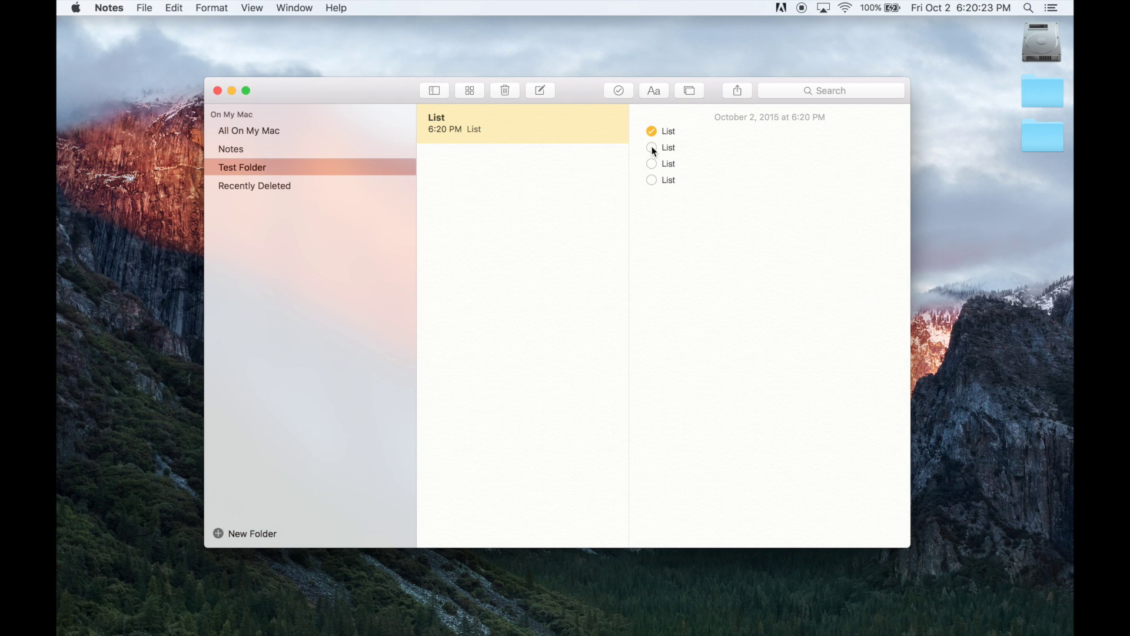
Tick and undo the second checklist item, then open the photo browser.
click(652, 148)
key(super+z)
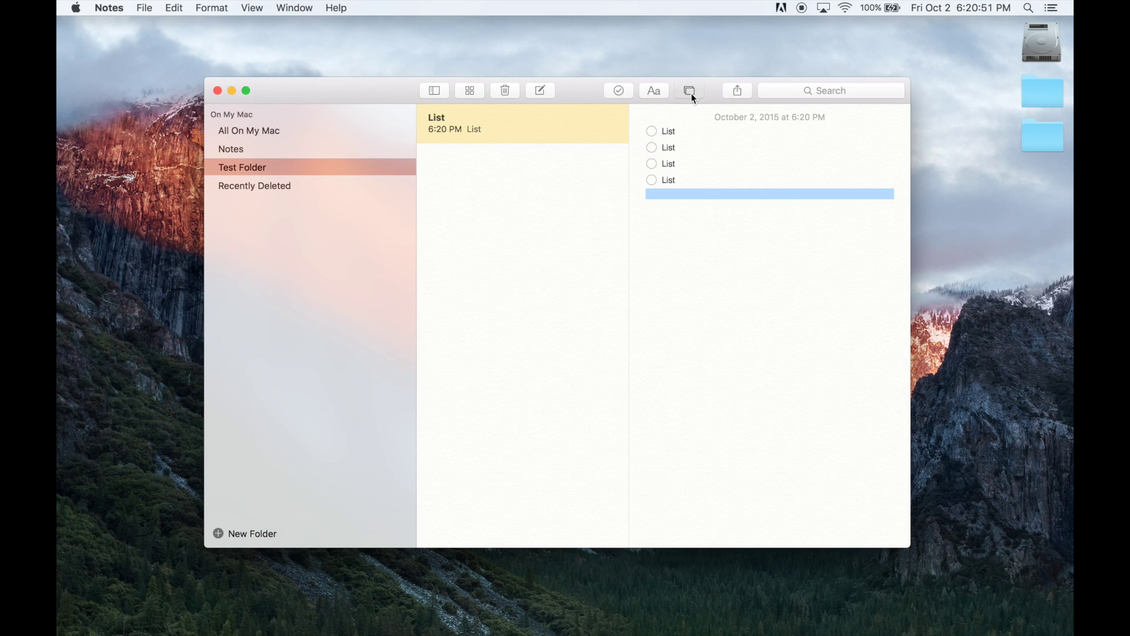
click(693, 98)
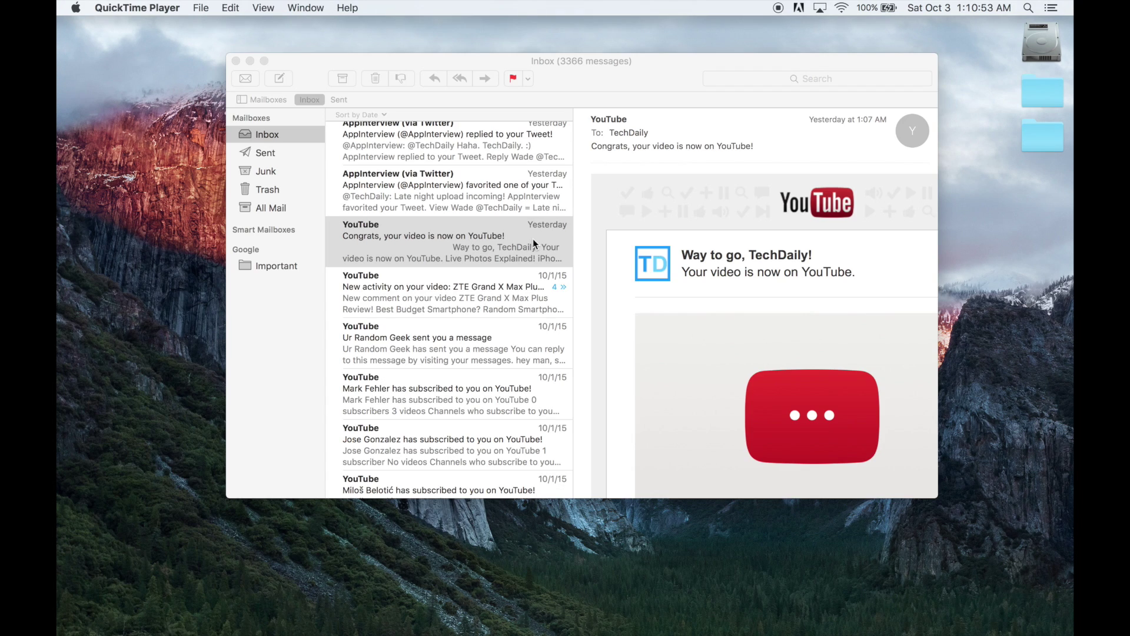
Swipe-delete the YouTube notification messages and switch Mail to full screen.
scroll(532, 238, right, 5)
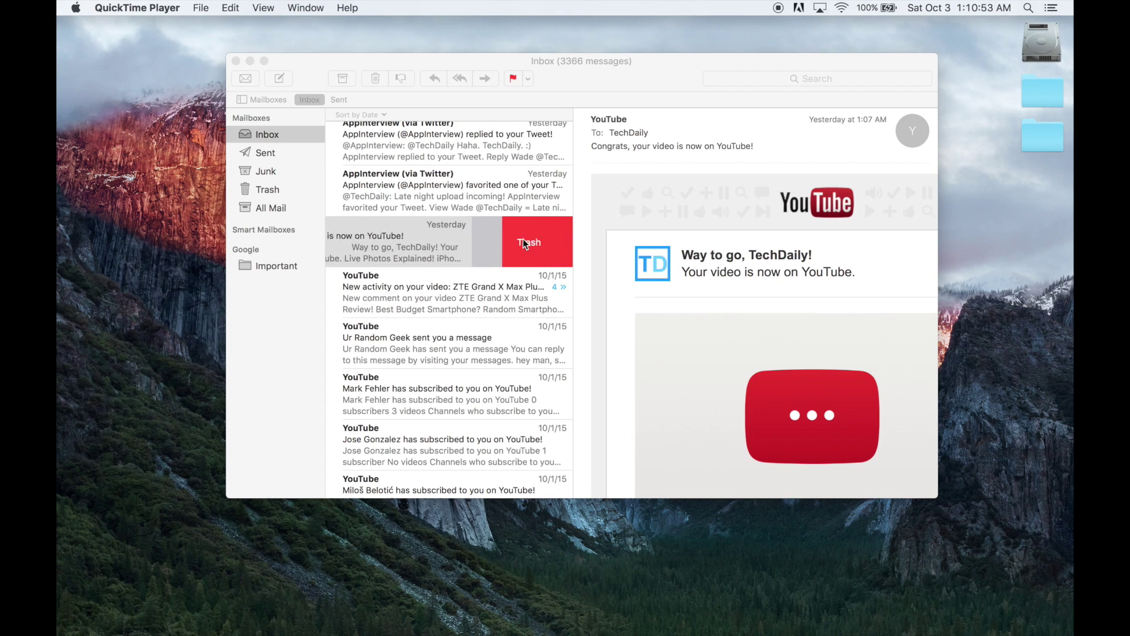
click(524, 241)
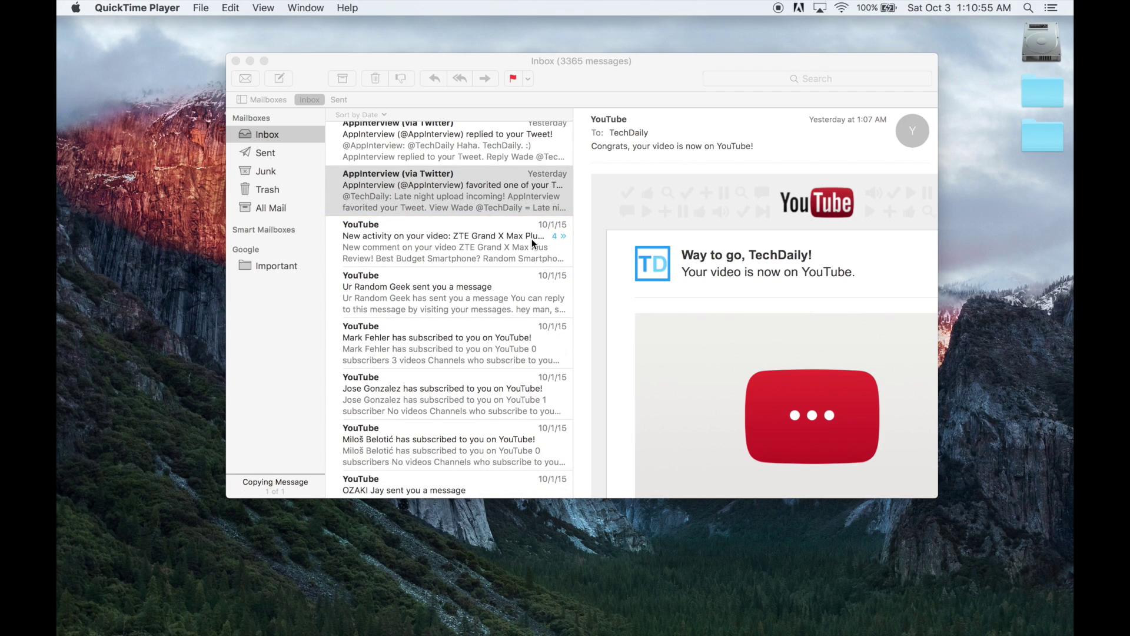
scroll(531, 238, right, 10)
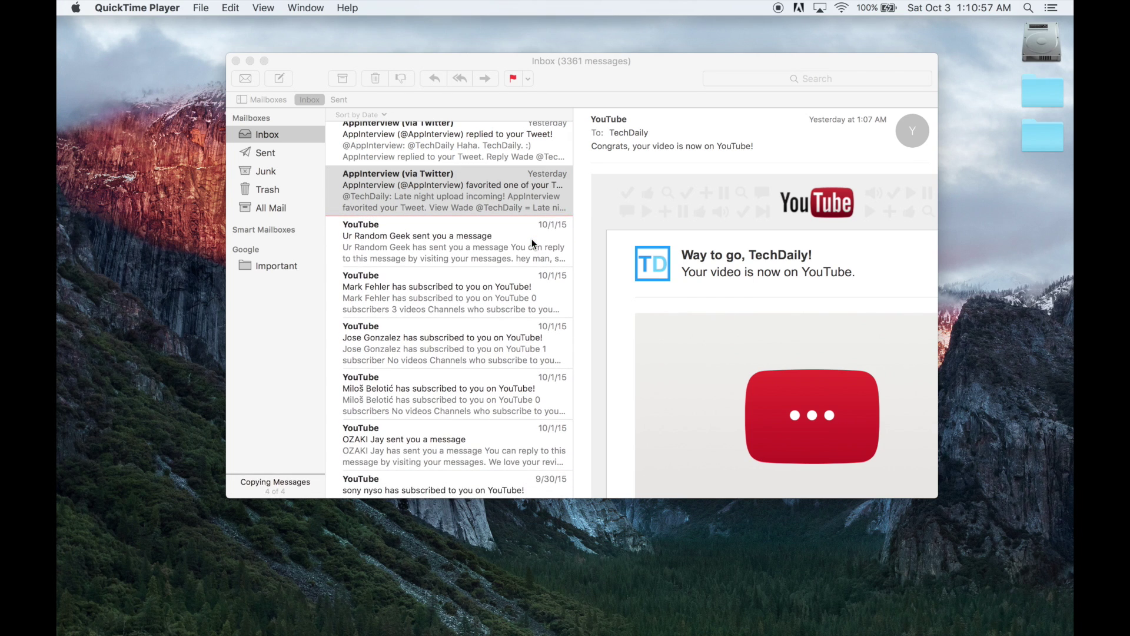
click(265, 61)
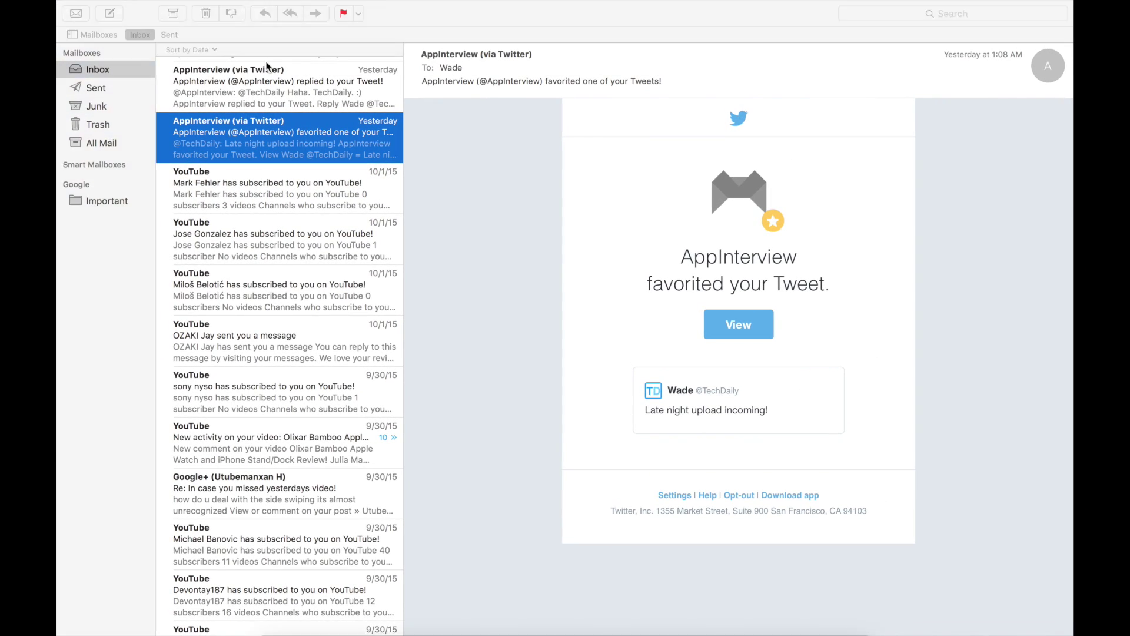
Compose a message with subject 'Test' to a recipient address, and add a second New Message tab.
key(super+n)
text(test)
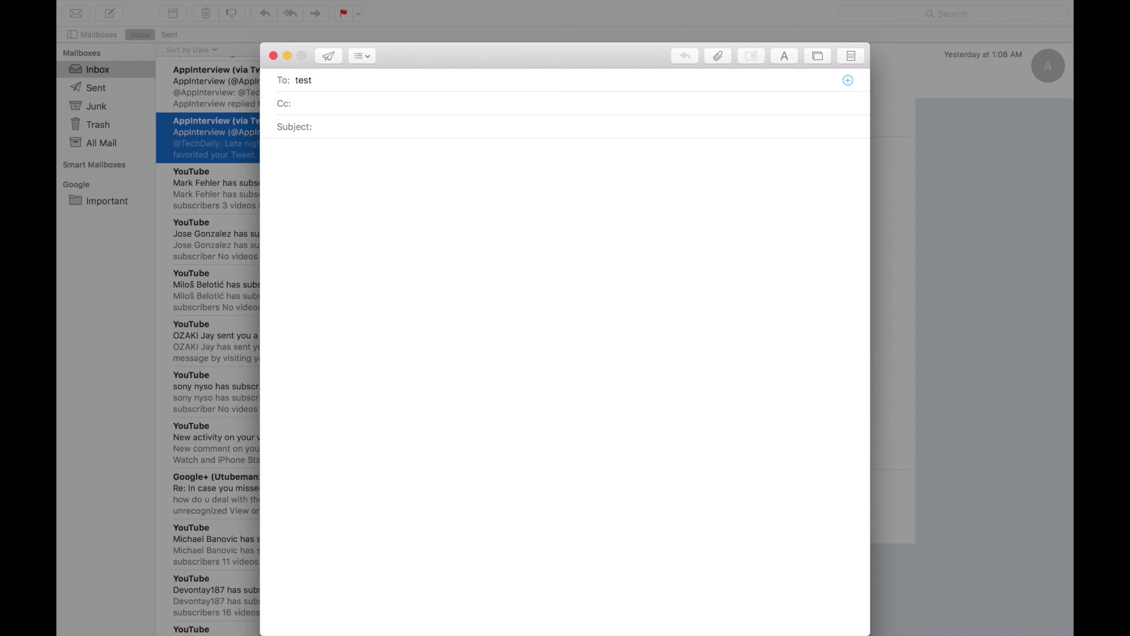
text(@gmail.com)
click(324, 127)
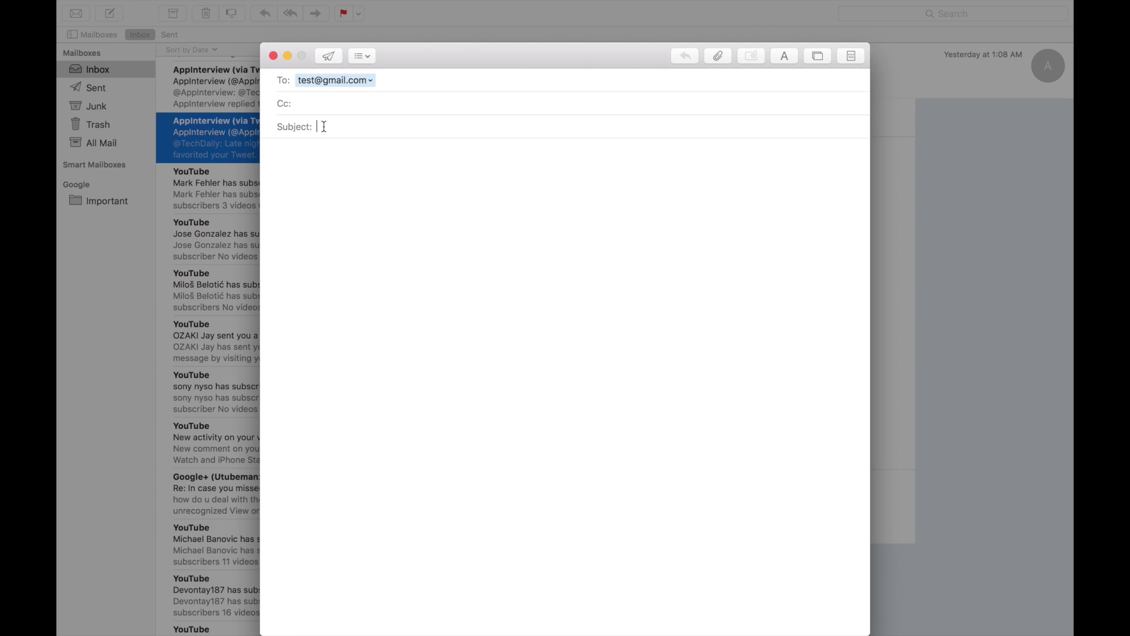
text(Test)
click(366, 210)
key(super+n)
click(475, 79)
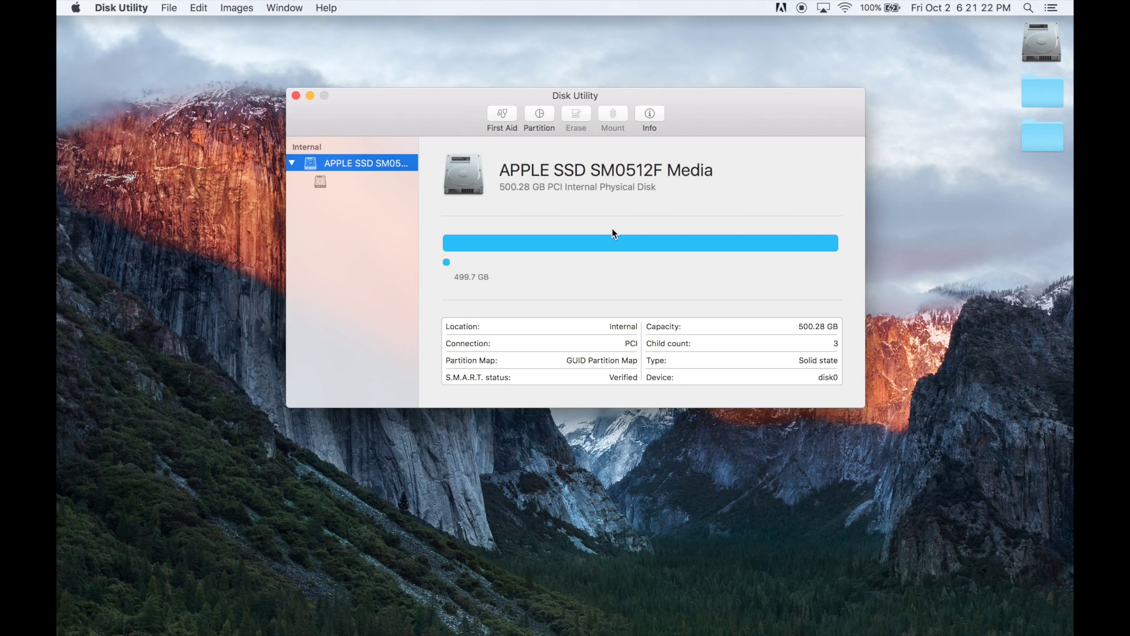
Select the APPLE SSD volume to see 205.84 GB Apps and 331.13 GB available of 499.05 GB.
click(349, 188)
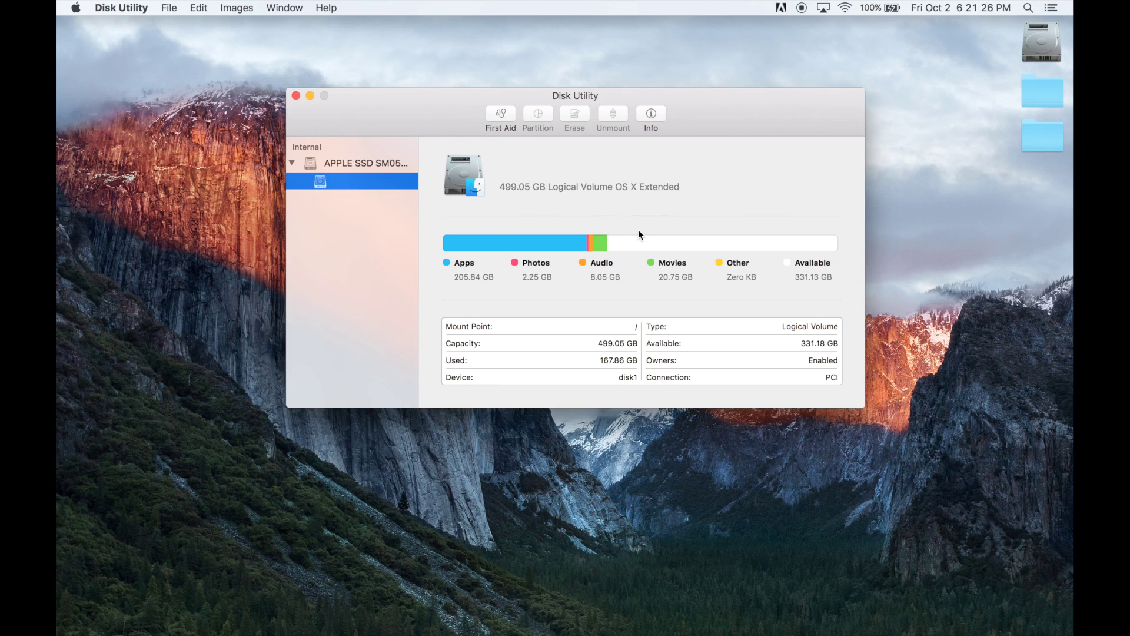